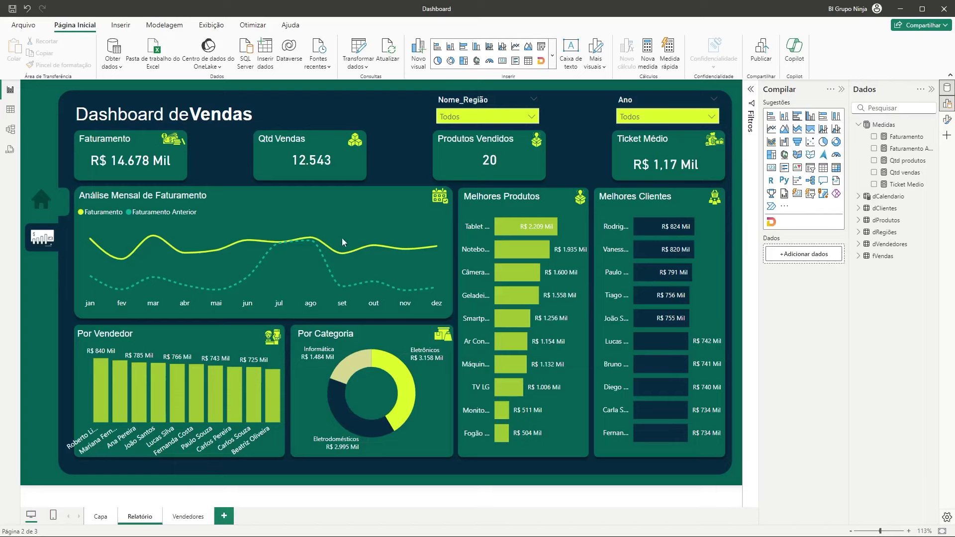
Collapse the Dados pane so the Dashboard de Vendas report fills more of the canvas
click(931, 90)
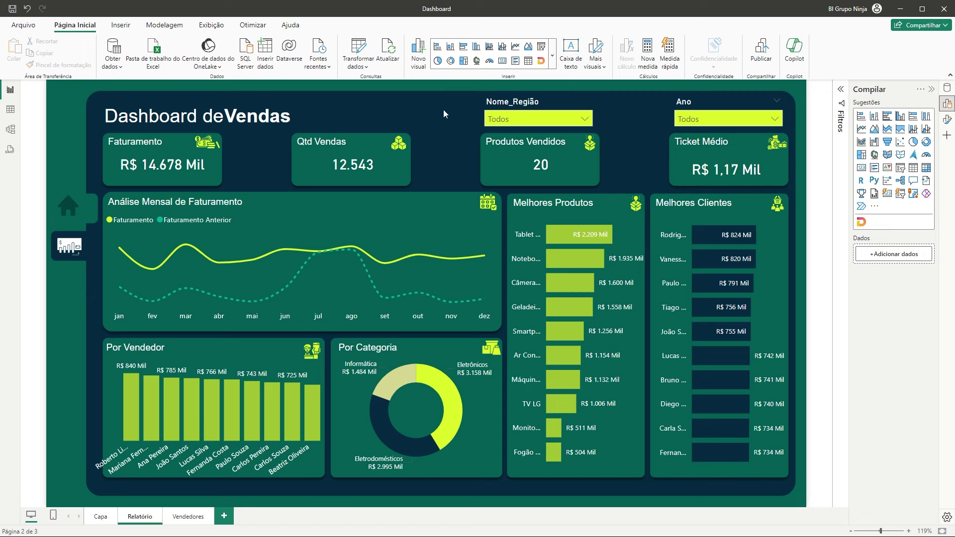
In File Explorer's Downloads › Vendas folder, enlarge the view to Extra large icons
key(alt+Tab)
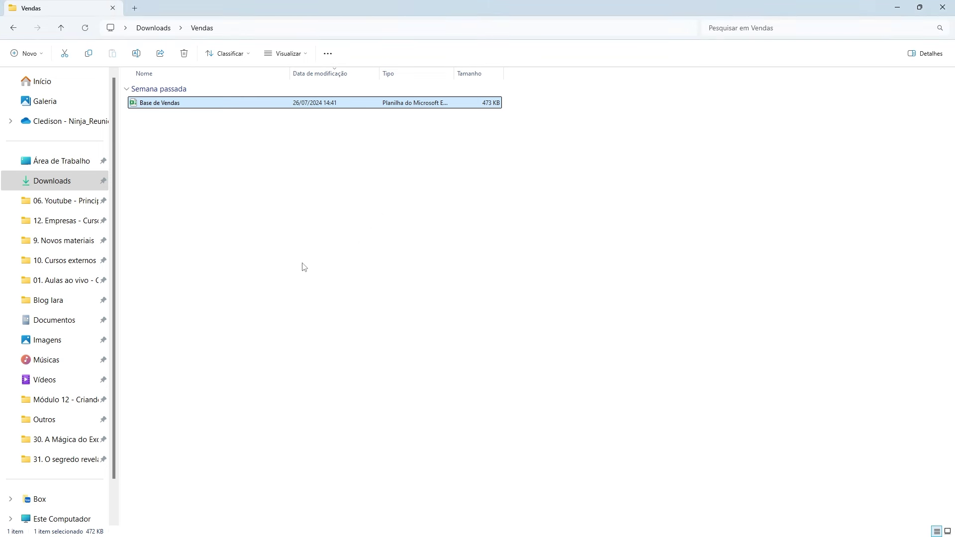
click(302, 267)
ctrl+scroll(259, 191, up, 1)
ctrl+scroll(261, 192, up, 1)
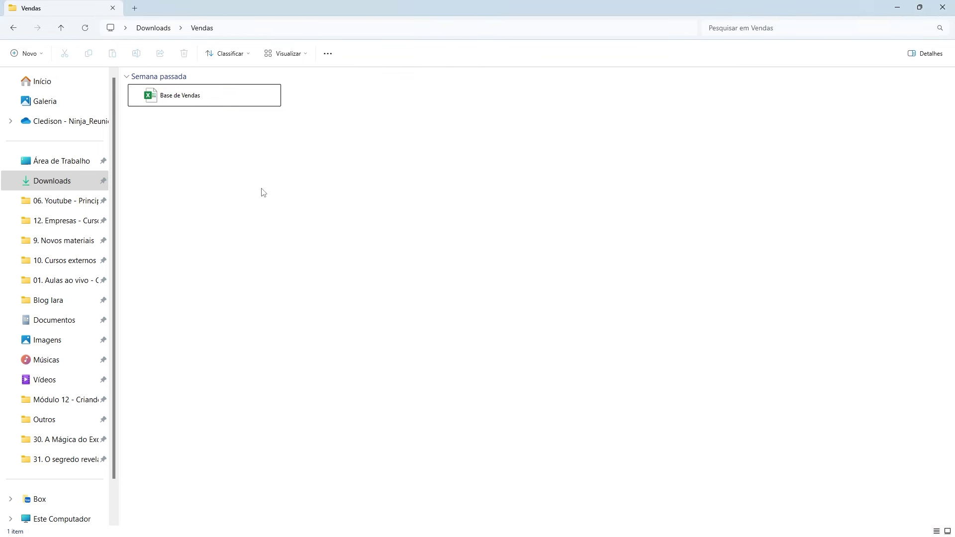
ctrl+scroll(262, 193, up, 1)
ctrl+scroll(263, 192, up, 1)
ctrl+scroll(262, 192, up, 1)
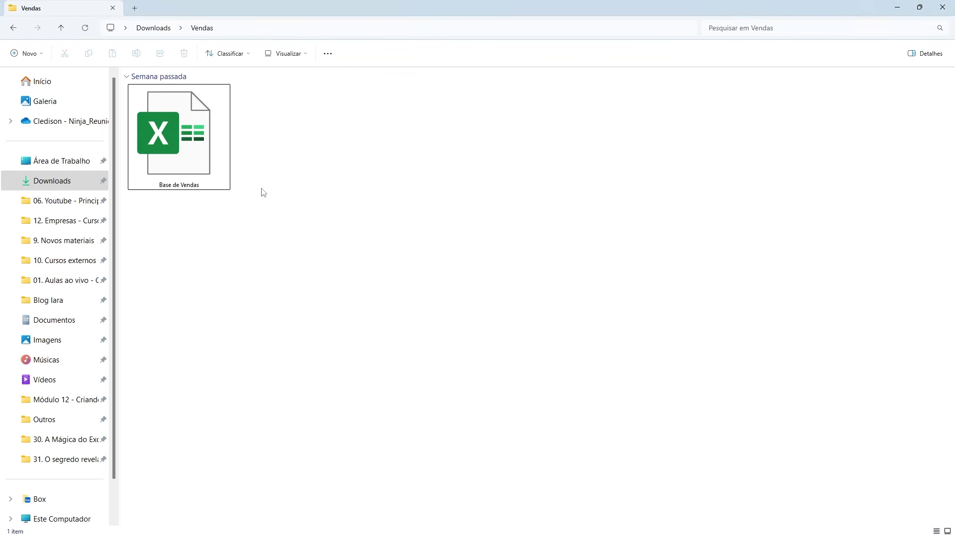
ctrl+scroll(264, 192, up, 2)
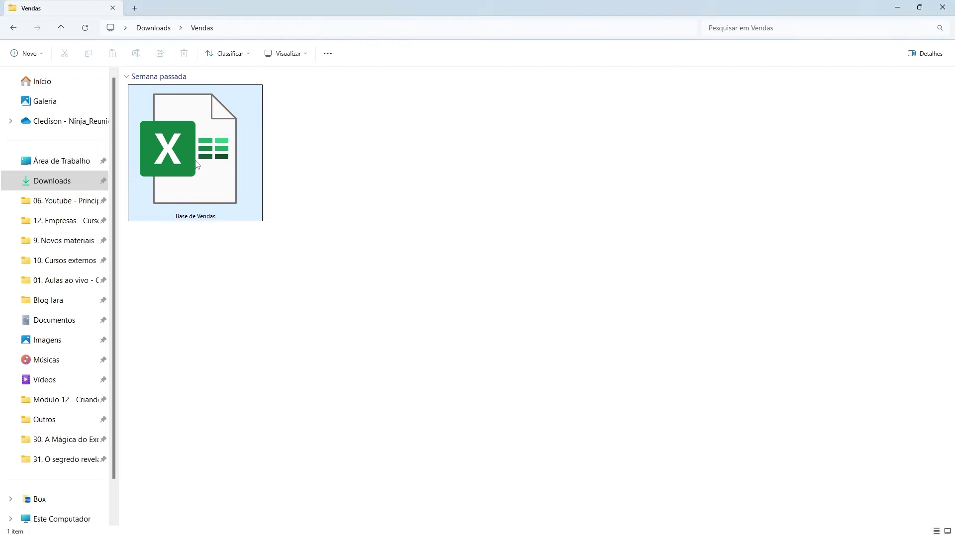
Upload Base de Vendas.xlsx to Fontes de Dados and copy an edit-enabled share link
mouse_move(199, 159)
mouse_down()
mouse_move(436, 277)
mouse_move(369, 249)
mouse_up()
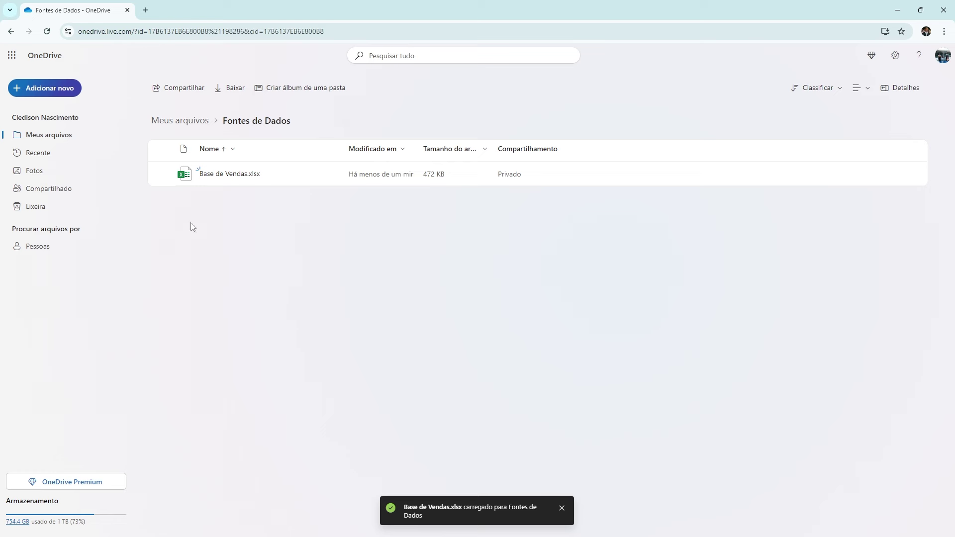
mouse_move(261, 174)
click(164, 174)
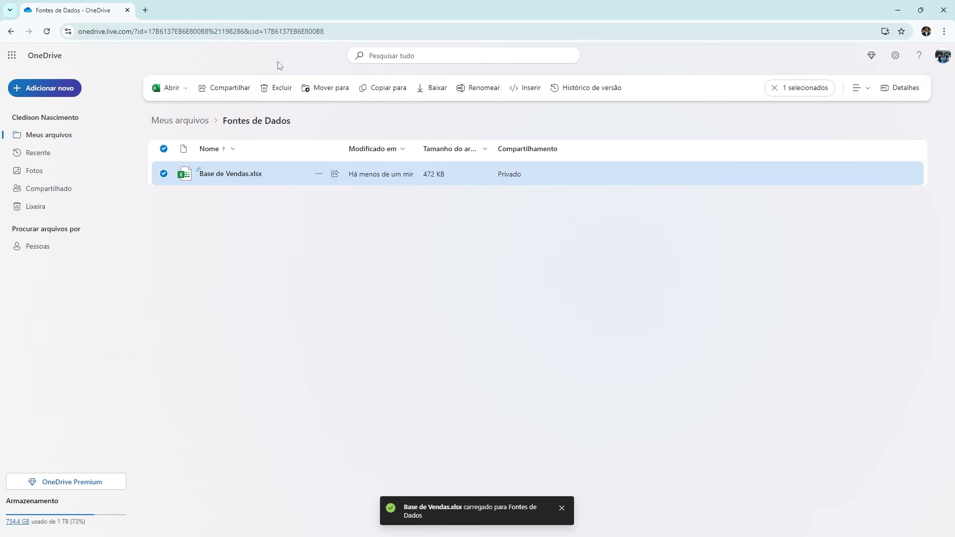
click(239, 90)
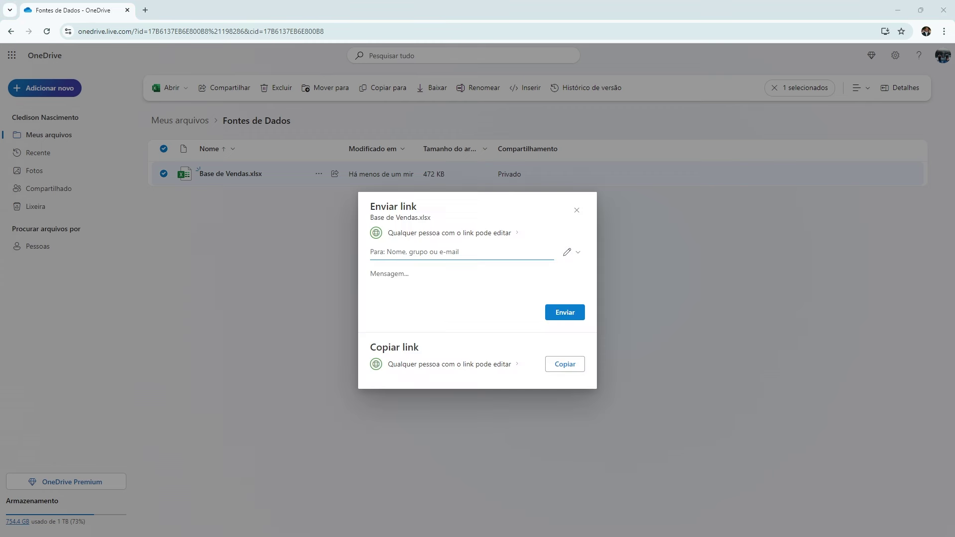
click(568, 366)
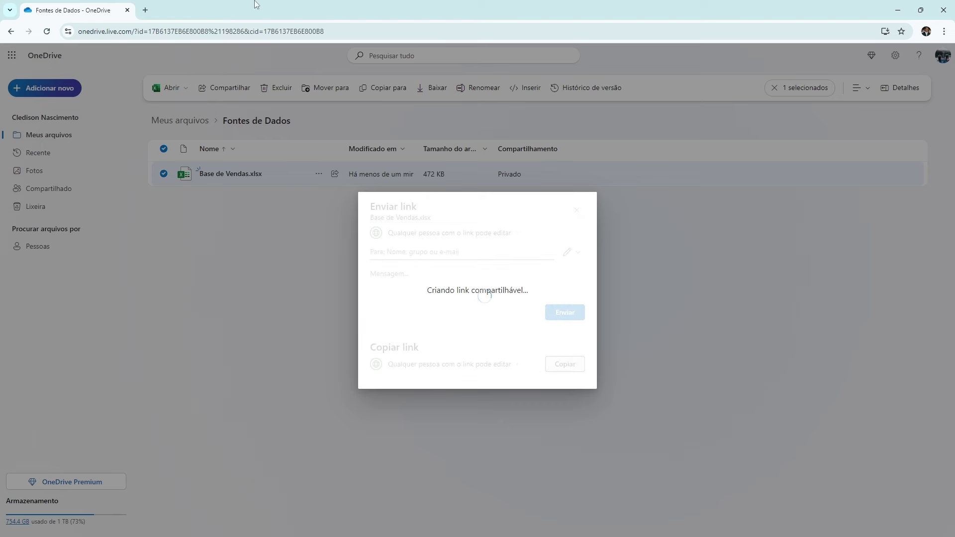
Test the copied share link in a new tab, then reselect Base de Vendas.xlsx
click(145, 10)
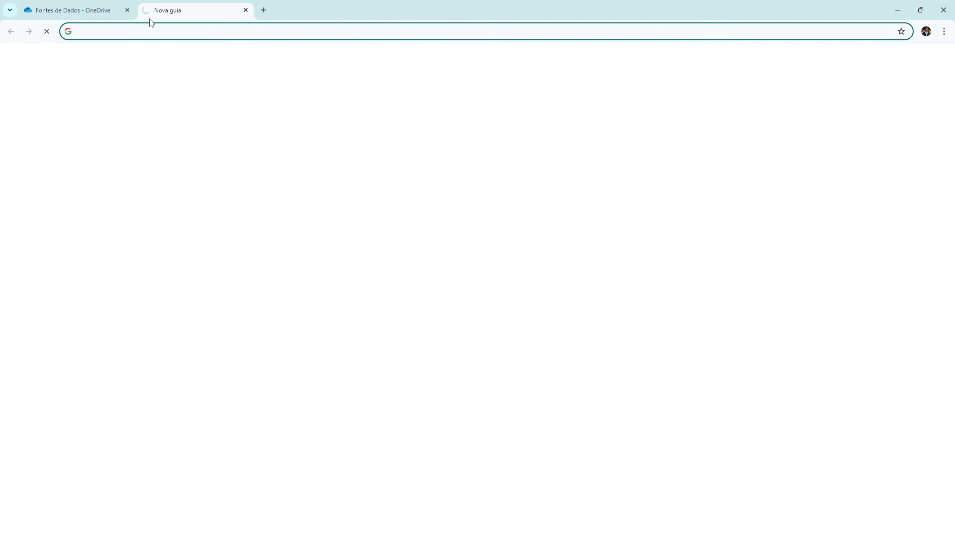
key(ctrl+v)
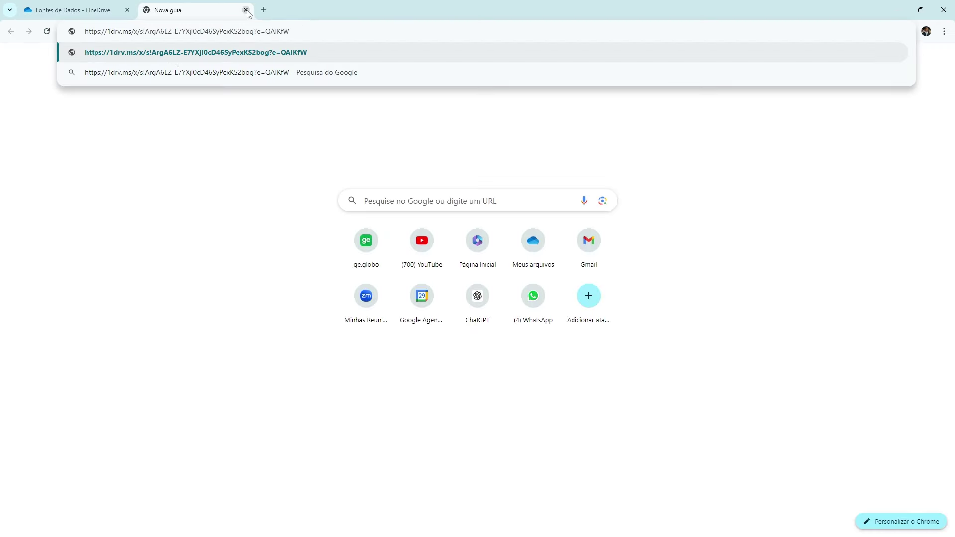
click(244, 10)
click(577, 265)
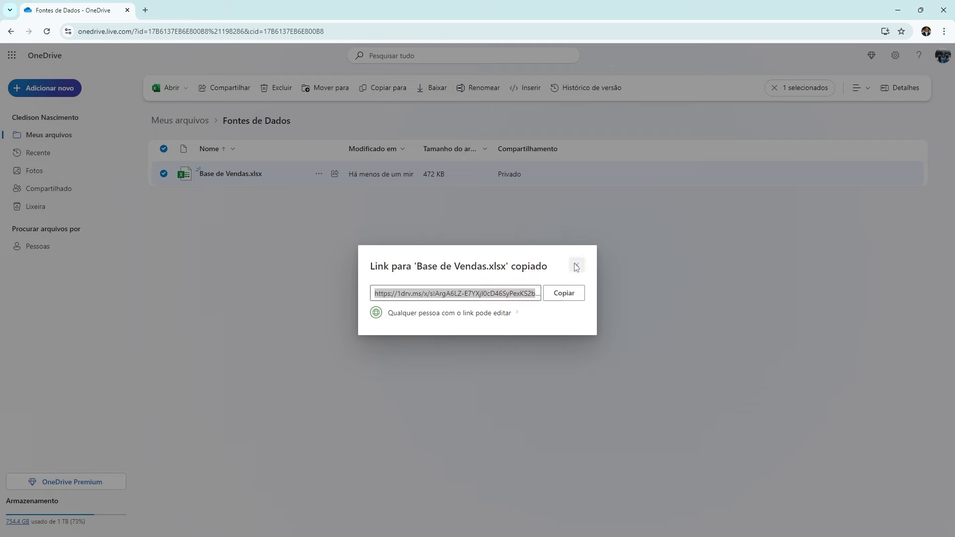
click(554, 259)
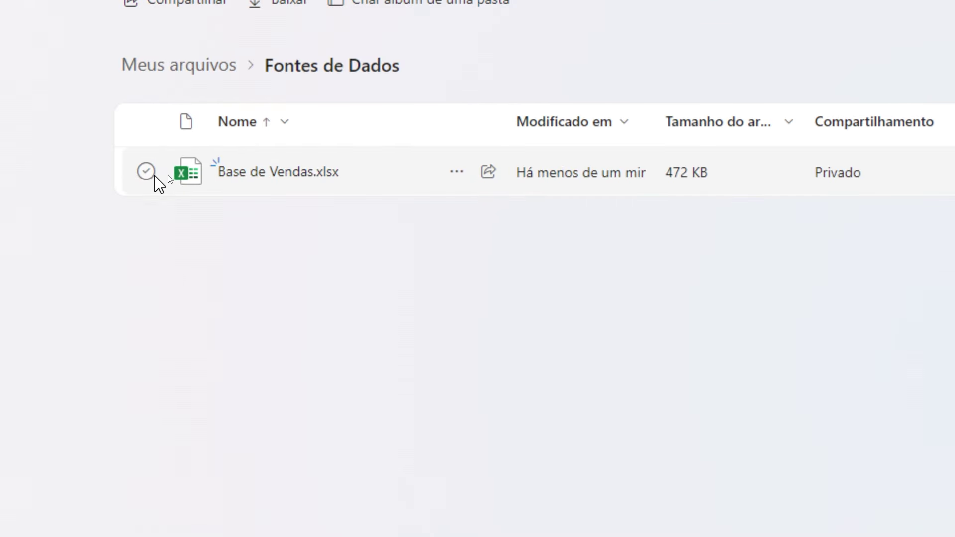
click(150, 175)
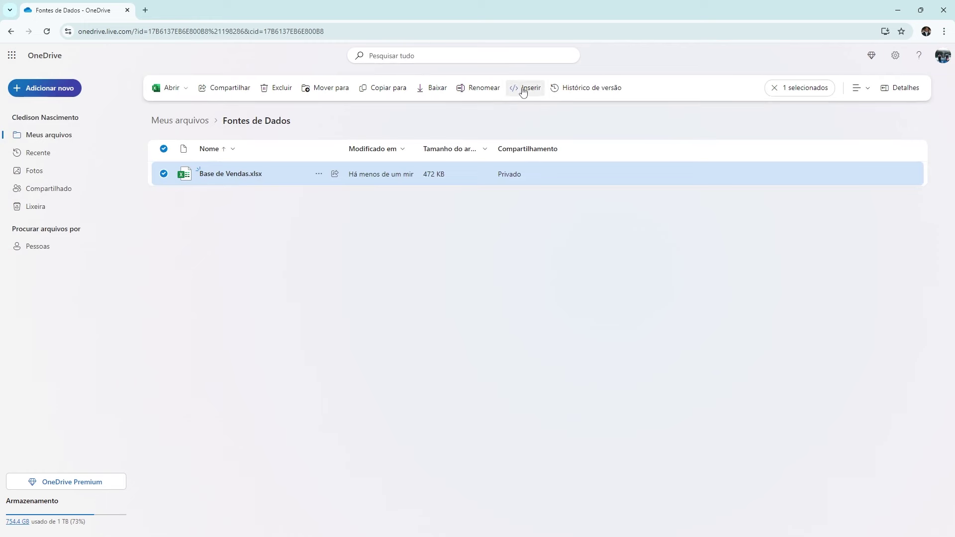
Generate and copy the iframe embed code for Base de Vendas.xlsx, then close the Inserir panel
click(525, 93)
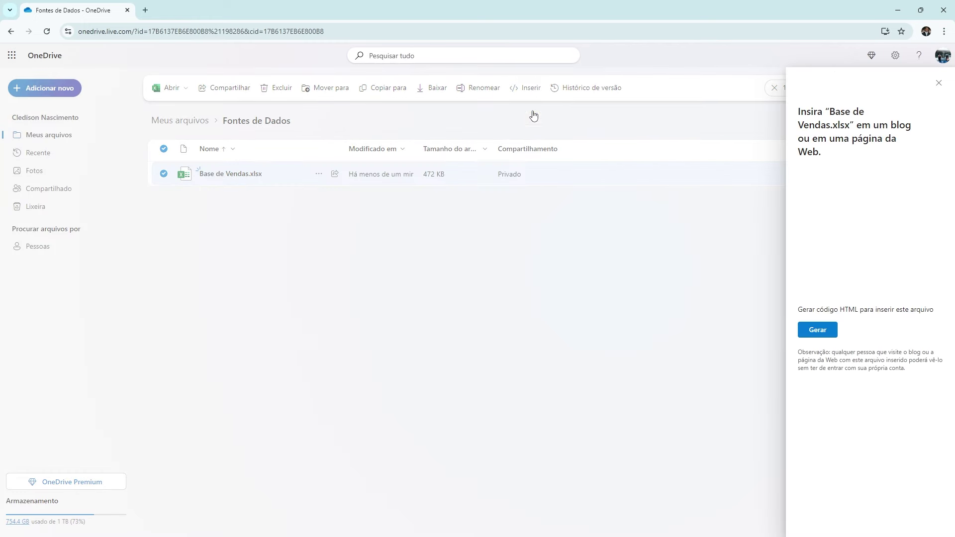
click(829, 329)
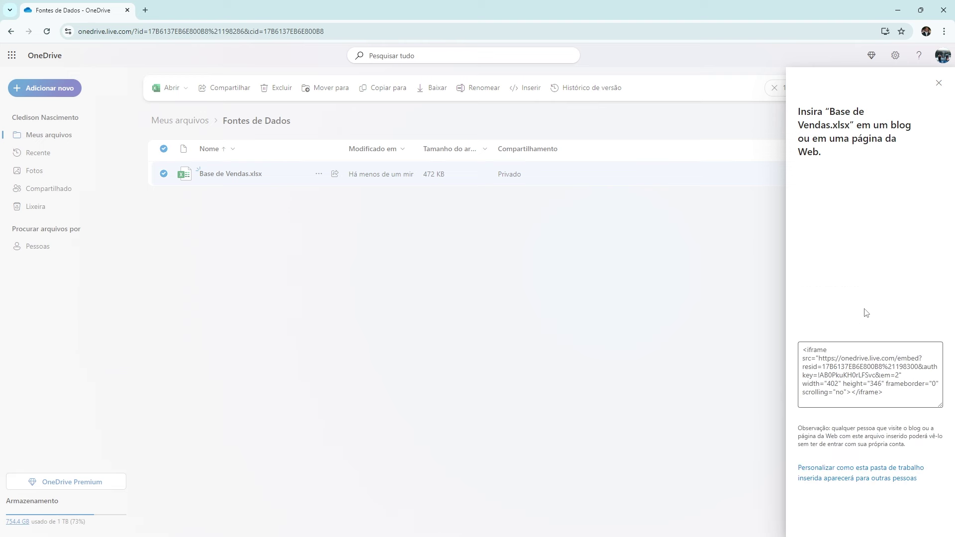
click(849, 371)
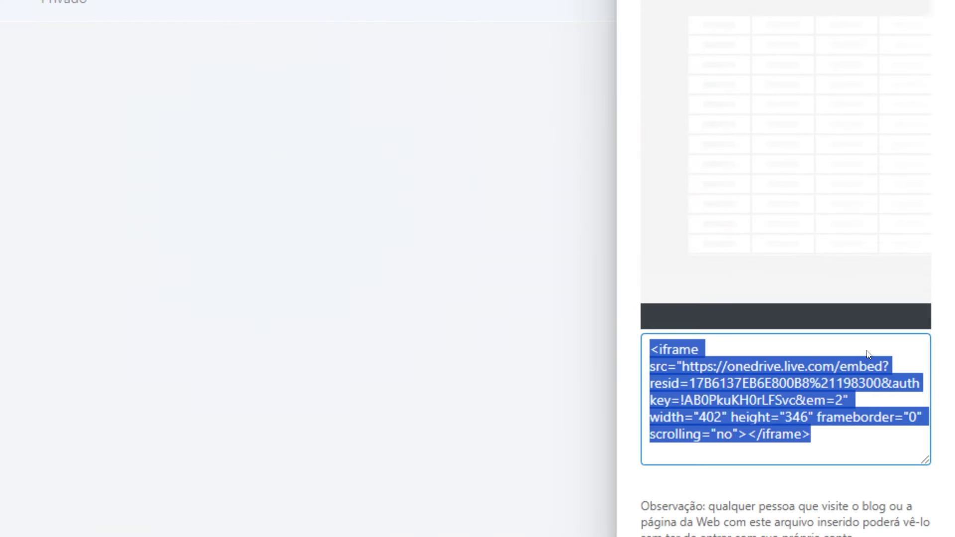
mouse_move(858, 338)
mouse_down()
mouse_move(890, 400)
mouse_move(837, 342)
mouse_up()
key(ctrl+c)
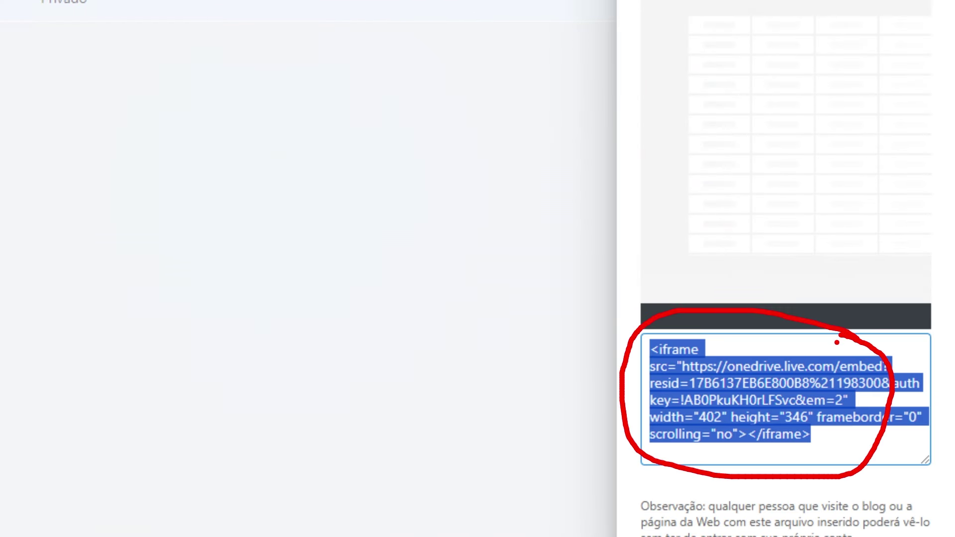
key(Escape)
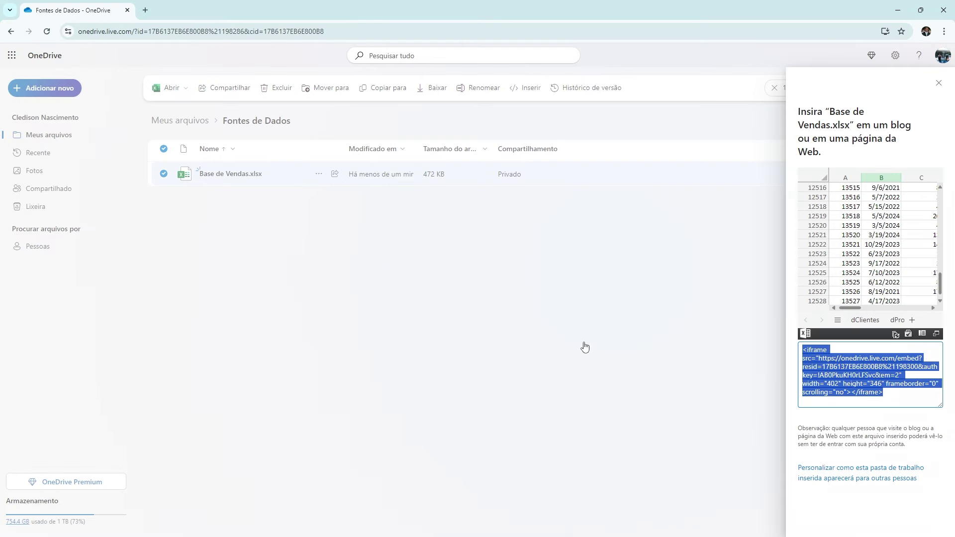
click(550, 356)
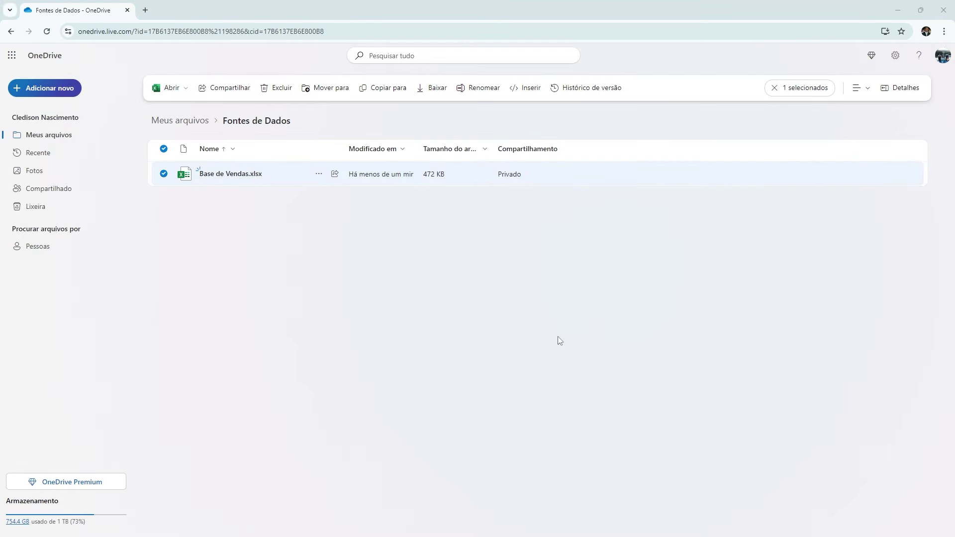
Paste the iframe embed code into the Word document twice
key(alt+Tab)
key(ctrl+v)
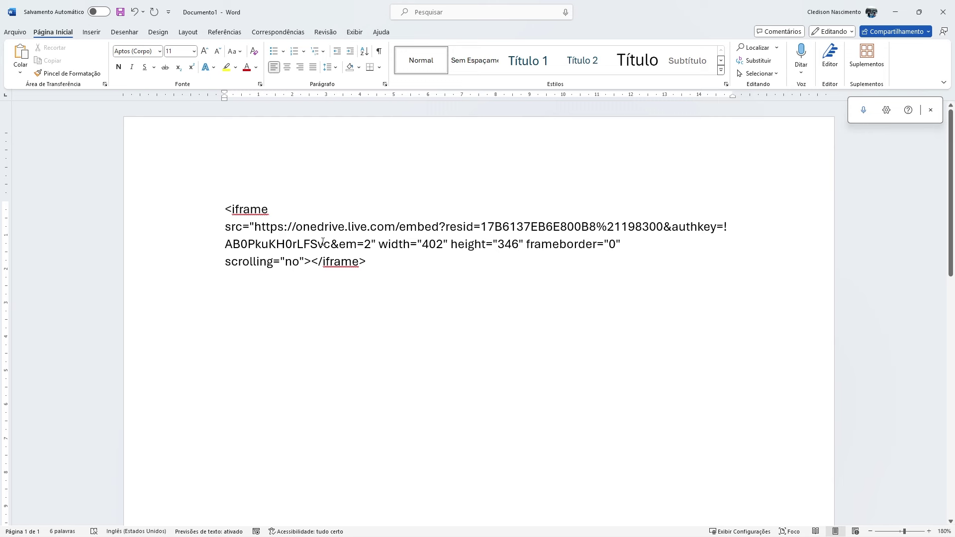
drag(213, 209, 380, 277)
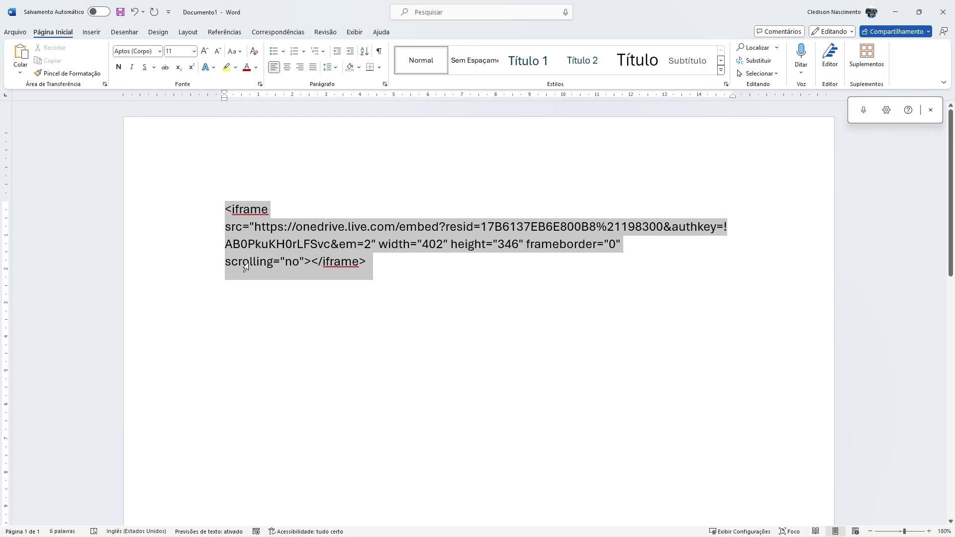
key(ctrl+End)
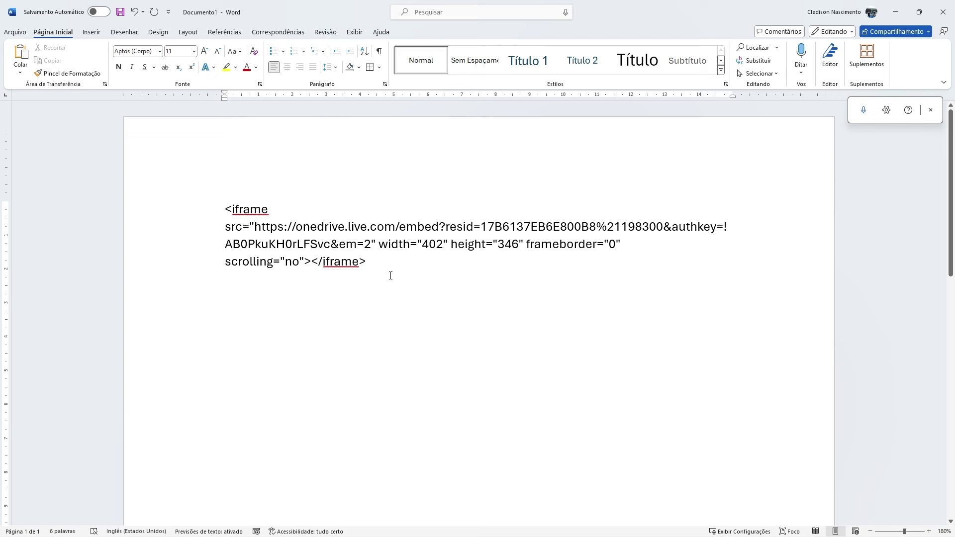
key(ctrl+v)
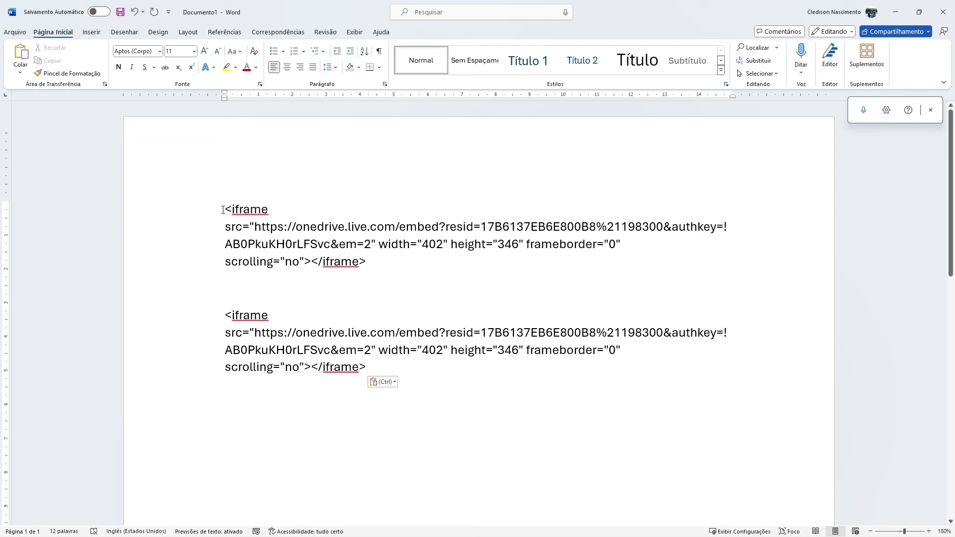
Colour the tag text before and after the URL red in the first copy
drag(222, 210, 254, 226)
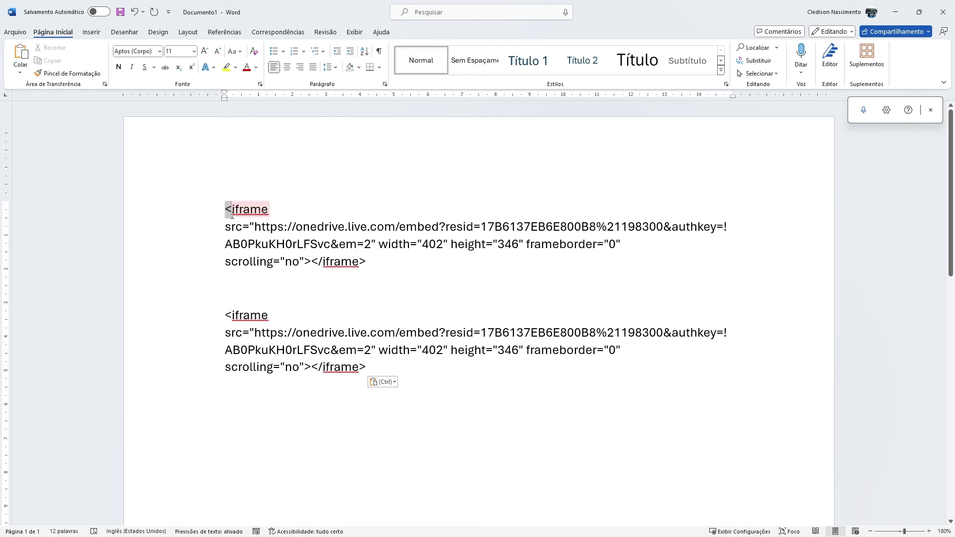
click(249, 69)
drag(391, 264, 370, 247)
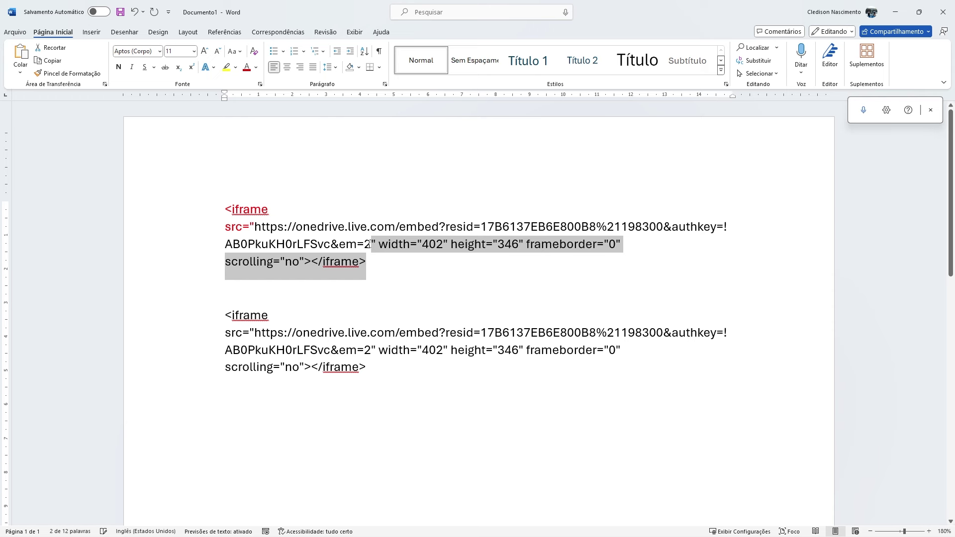
click(246, 67)
click(396, 300)
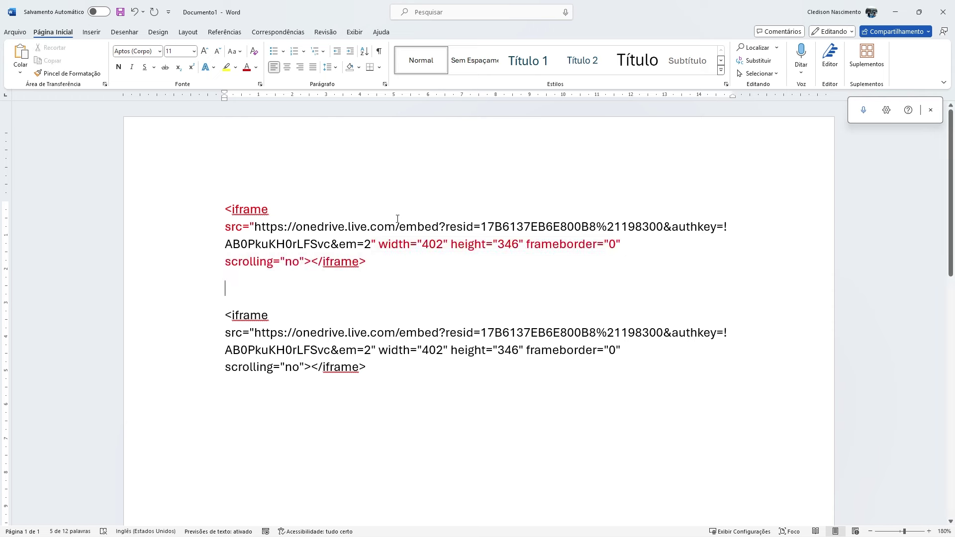
Delete the tags from the second copy, leaving the bare embed URL, and paste it below
drag(224, 315, 256, 333)
key(Delete)
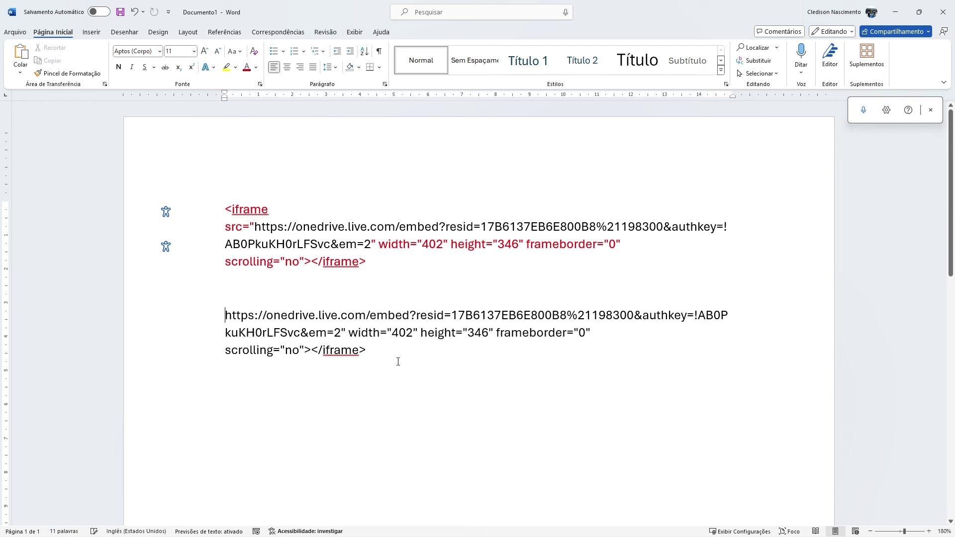
drag(398, 362, 347, 332)
key(Delete)
drag(207, 316, 207, 339)
key(ctrl+c)
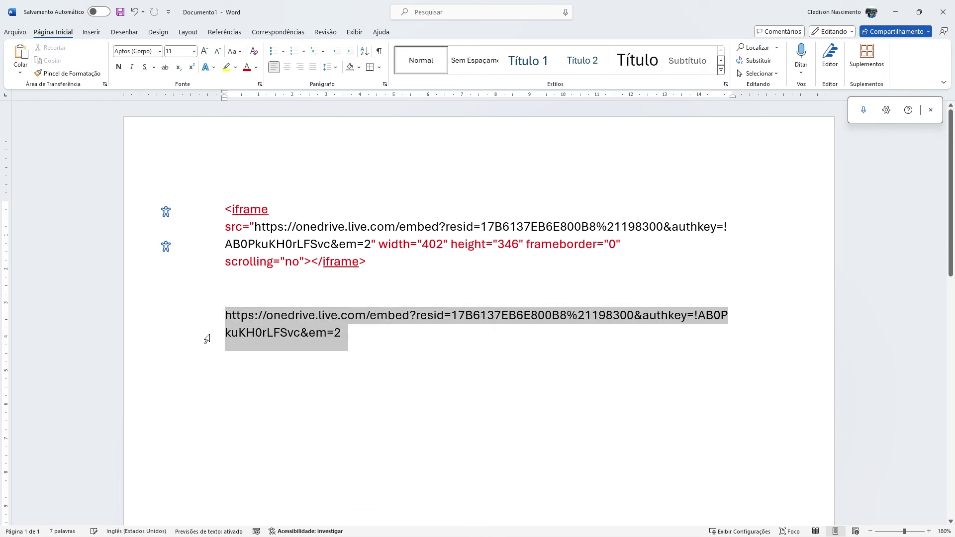
click(369, 333)
key(Return)
key(ctrl+z)
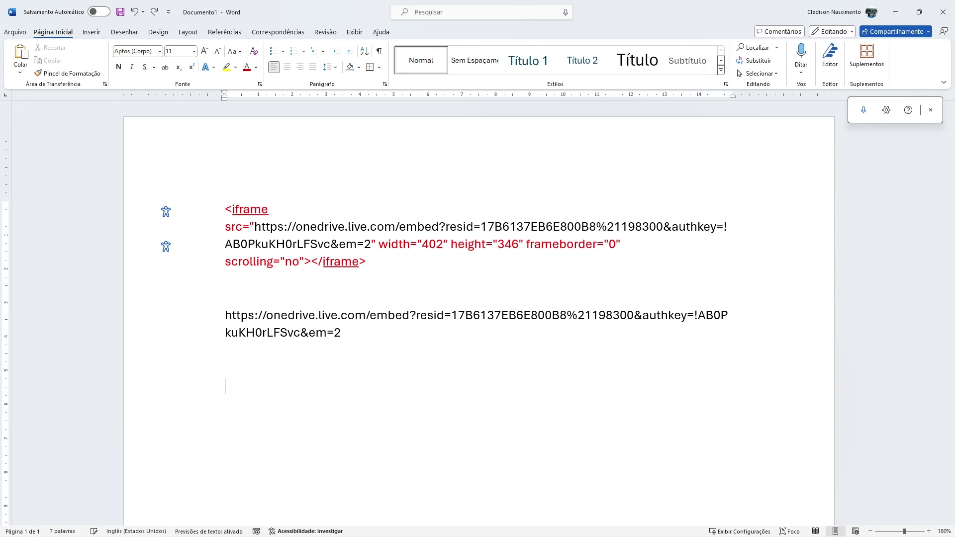
key(ctrl+v)
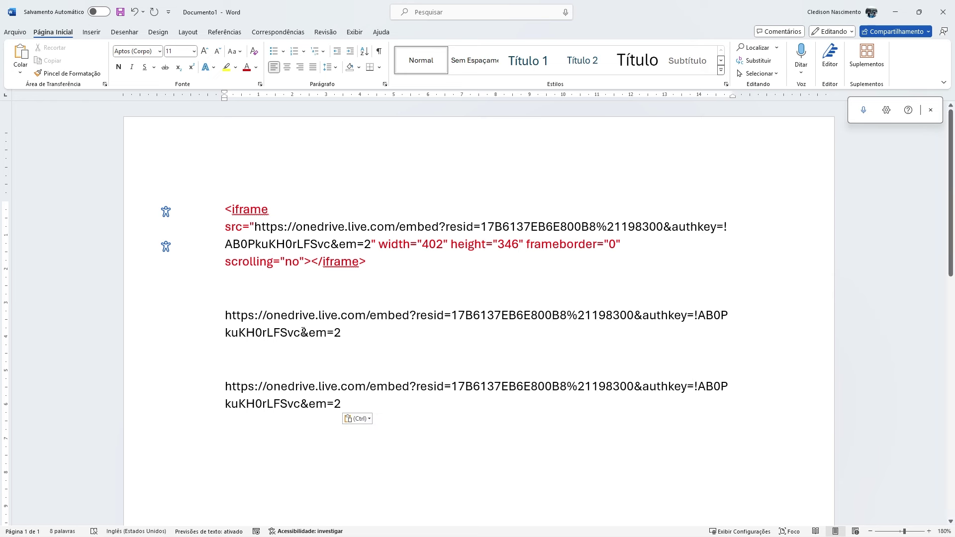
double_click(392, 316)
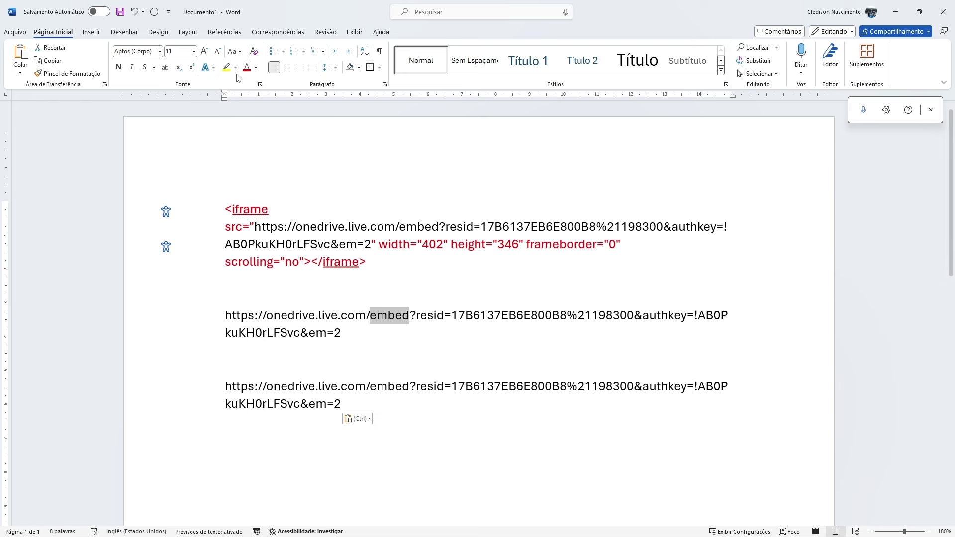
Colour 'em=2' and 'embed' red in the second OneDrive URL
double_click(317, 404)
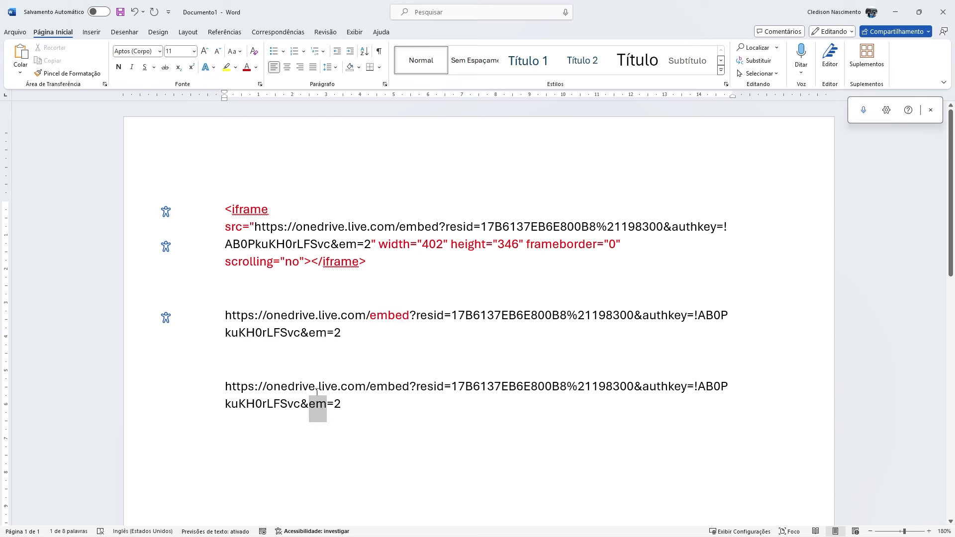
click(246, 67)
key(ctrl+z)
key(ctrl+z)
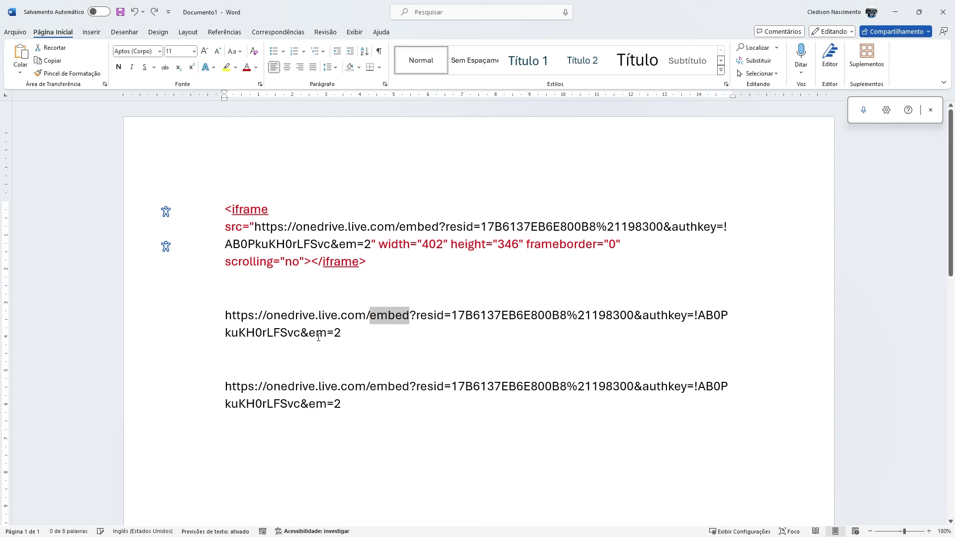
double_click(317, 333)
ctrl+double_click(337, 332)
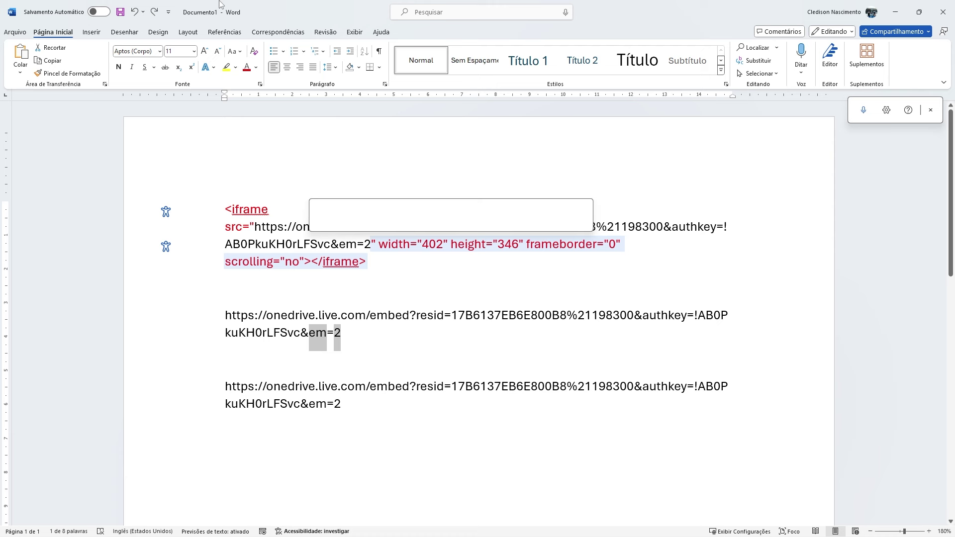
click(247, 65)
click(401, 354)
scroll(403, 338, down, 2)
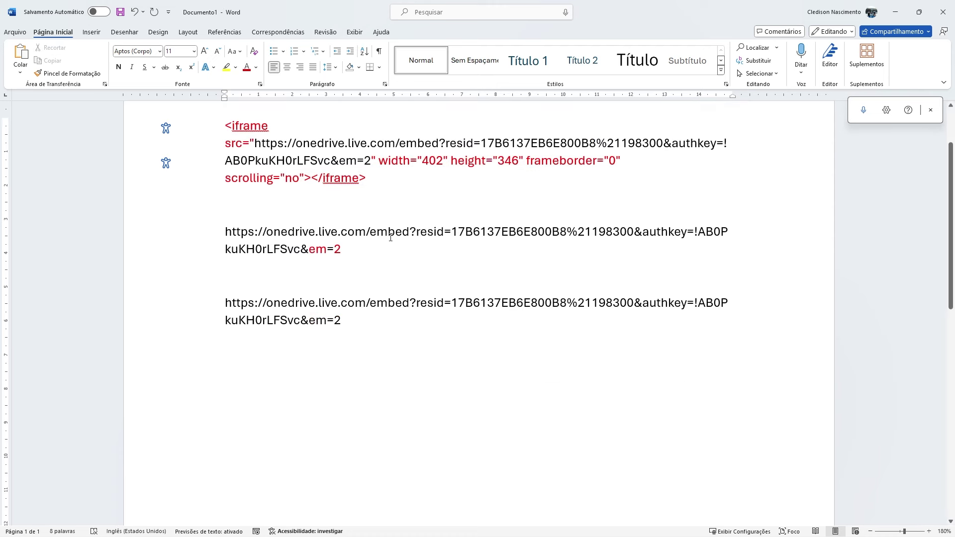
double_click(390, 232)
click(247, 67)
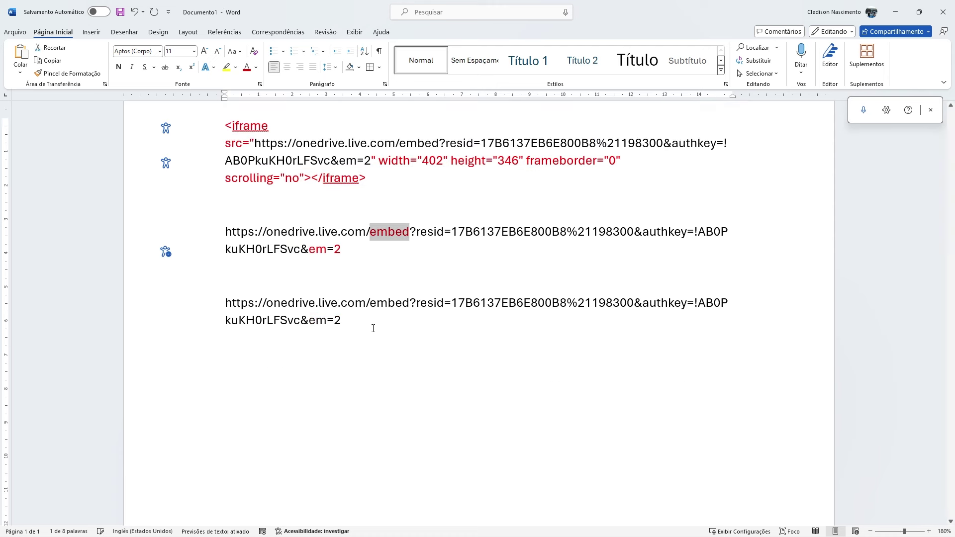
In the last URL, replace 'embed' with 'download' and 'em=2' with 'app=Excel'
double_click(382, 305)
text(do)
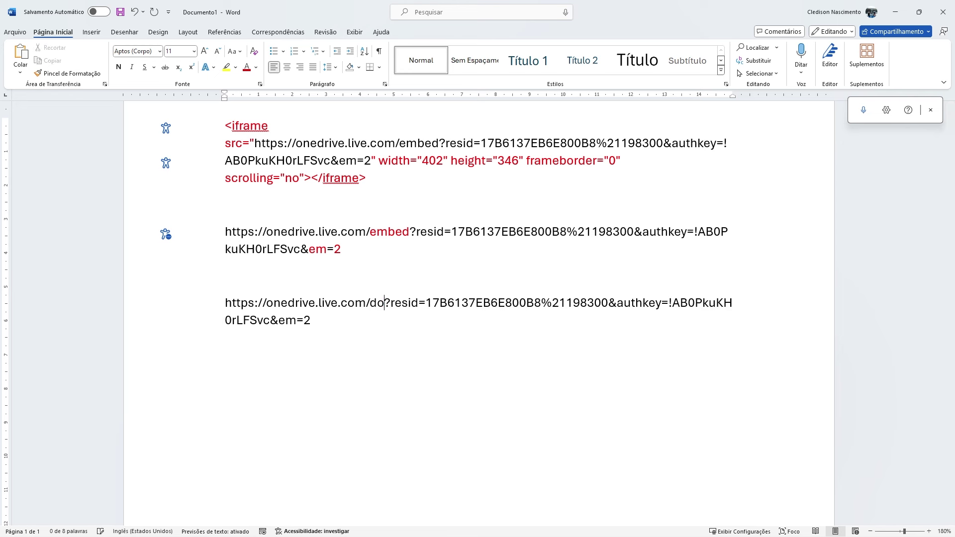
text(wnlo)
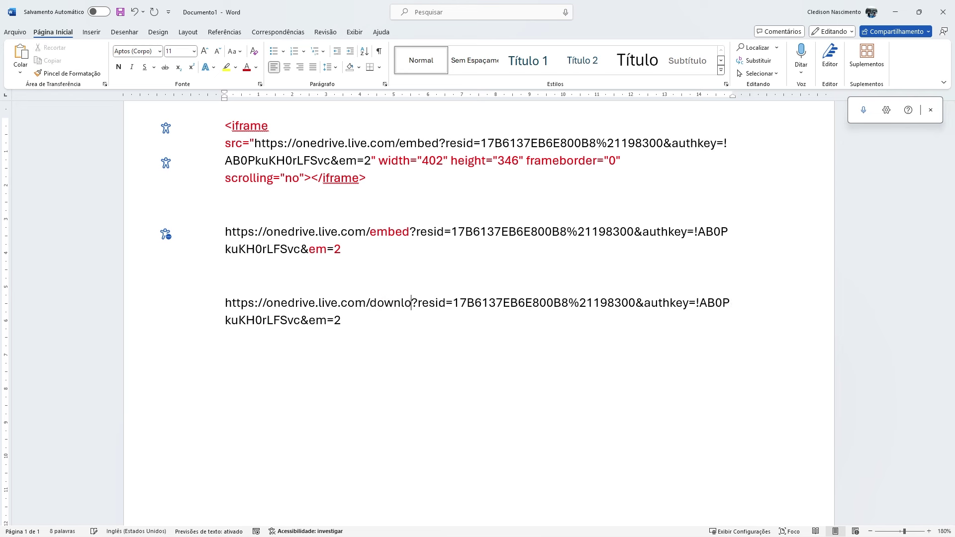
text(ad)
double_click(403, 304)
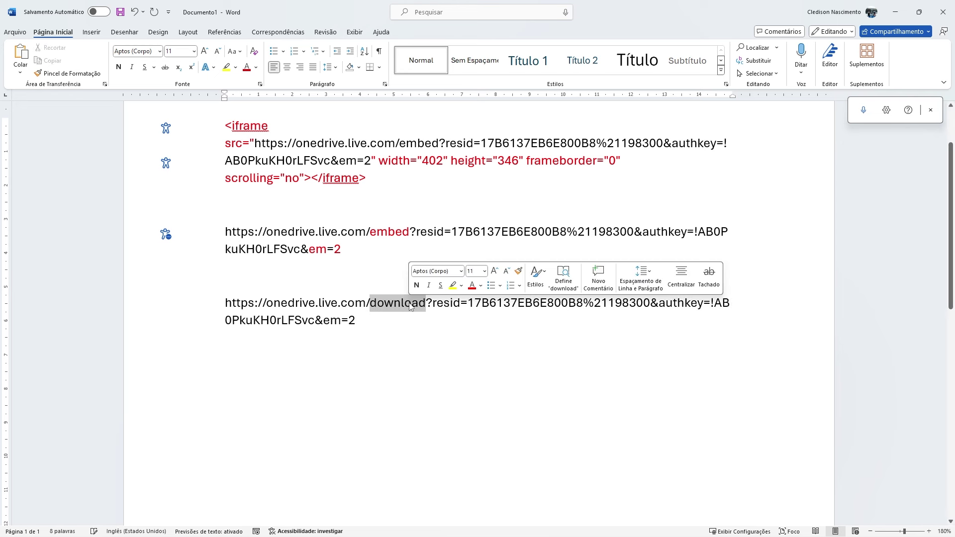
click(398, 324)
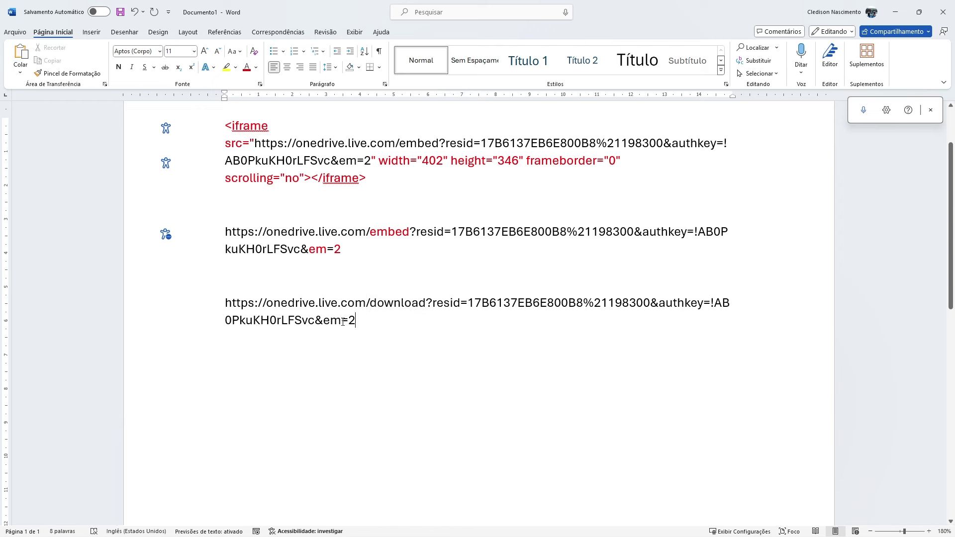
double_click(331, 321)
text(app=)
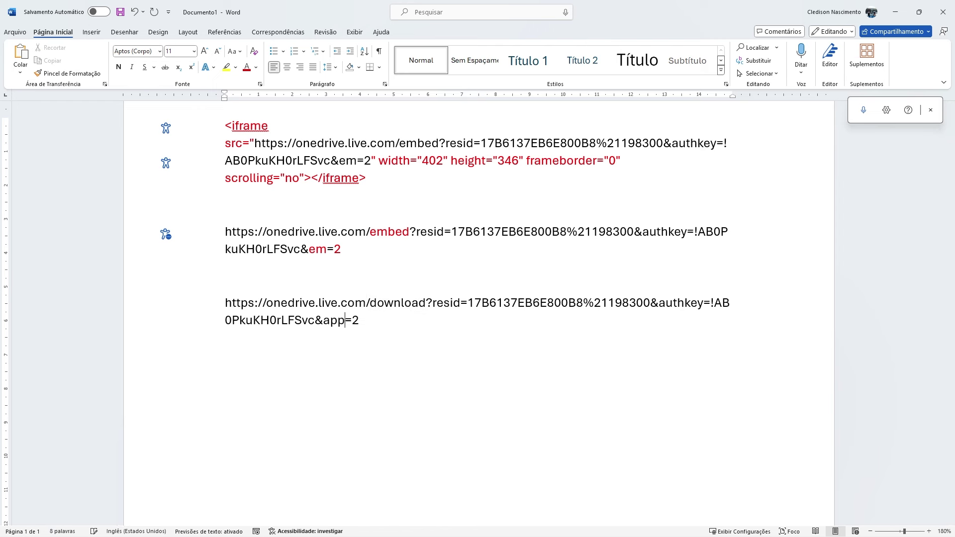
text(Excel)
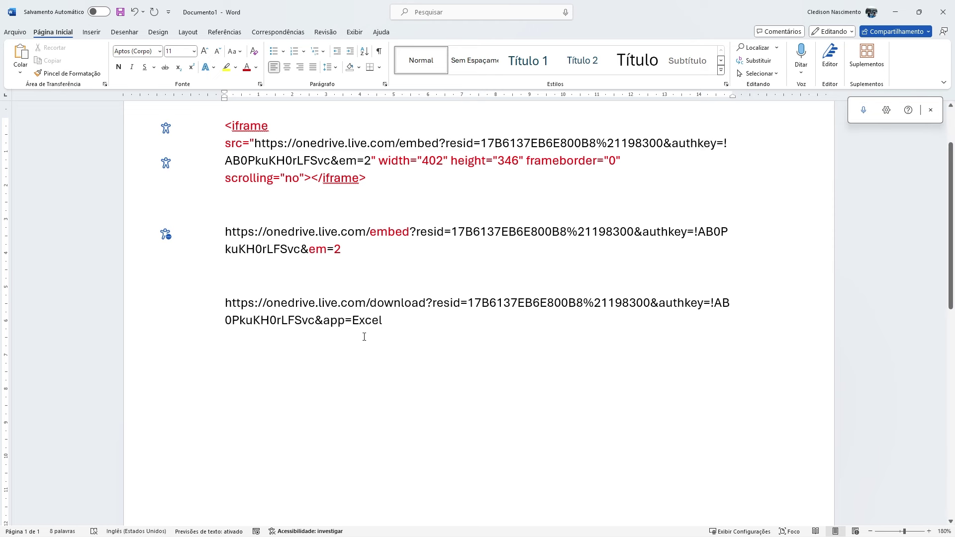
drag(235, 301, 383, 321)
key(ctrl+c)
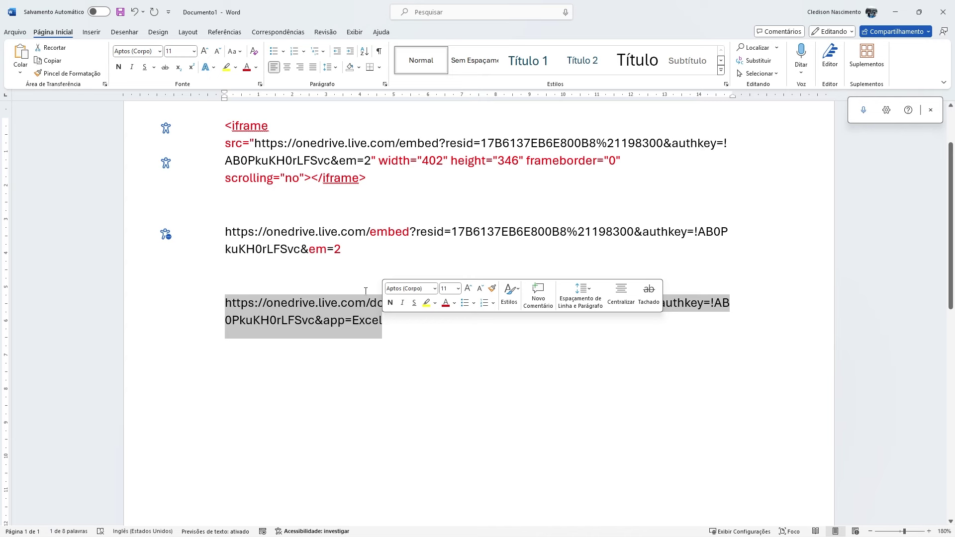
scroll(365, 291, up, 2)
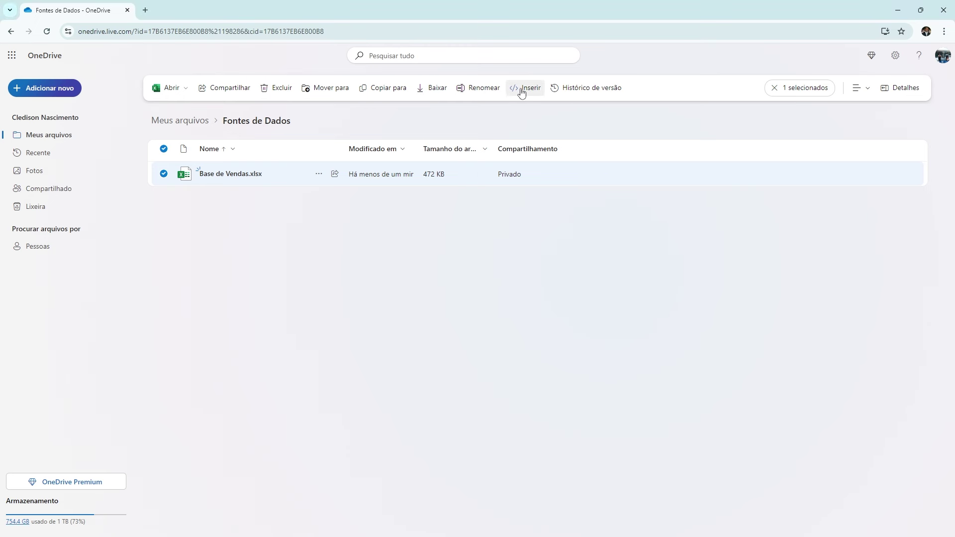
Reopen the Inserir embed panel for Base de Vendas.xlsx to view its iframe code
click(520, 89)
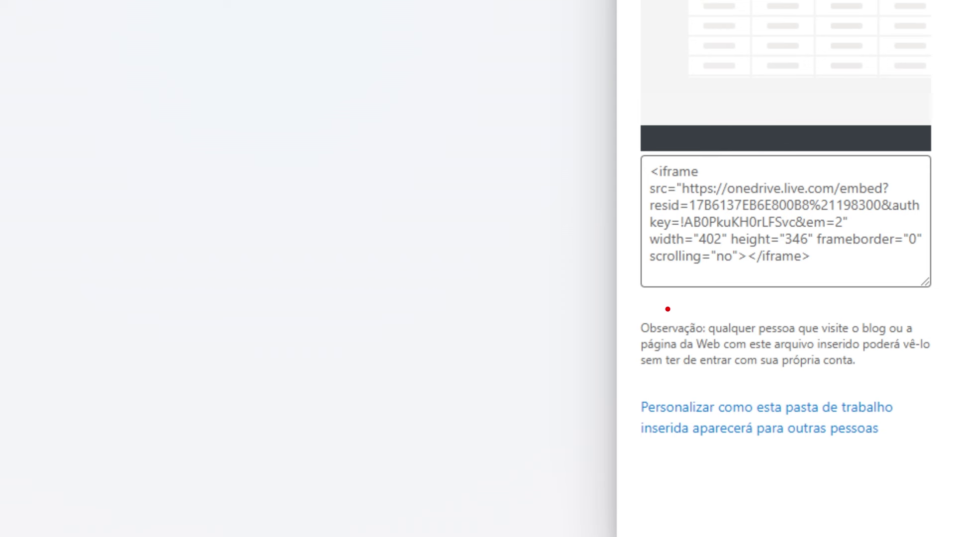
mouse_move(630, 314)
mouse_down()
mouse_move(913, 310)
mouse_move(927, 319)
mouse_move(928, 351)
mouse_move(824, 378)
mouse_move(656, 381)
mouse_move(629, 369)
mouse_move(619, 338)
mouse_move(632, 313)
mouse_up()
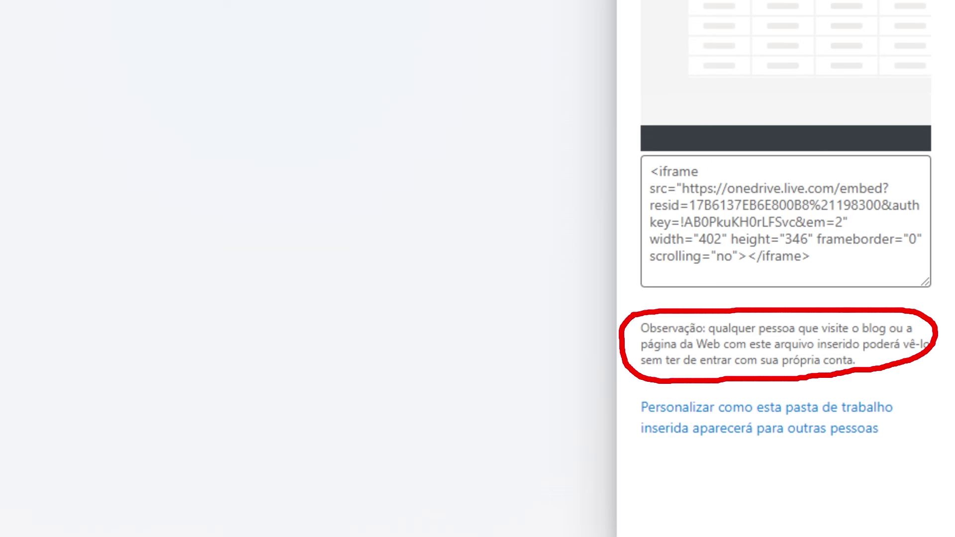
key(Escape)
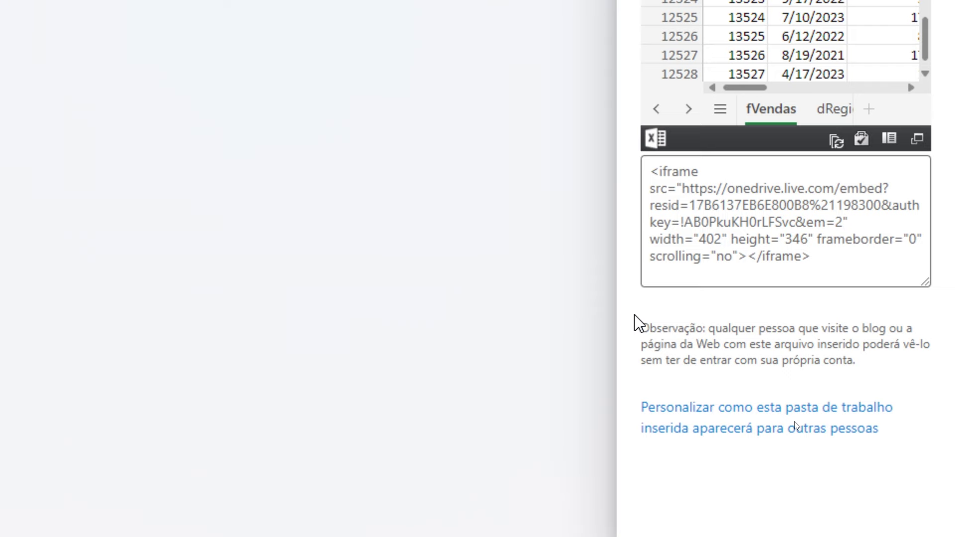
key(Escape)
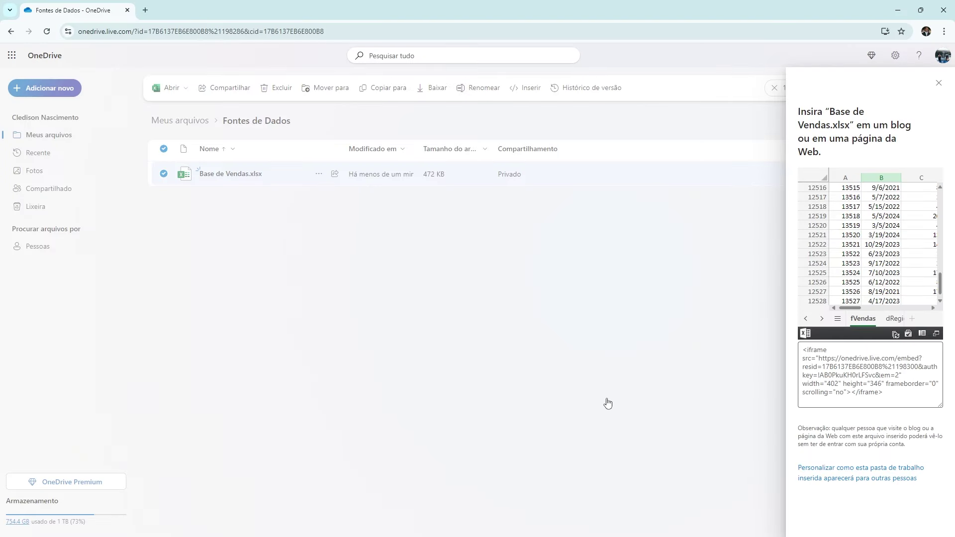
Load the download link in a new tab to get Base de Vendas (2).xlsx, then close the embed panel
click(146, 10)
key(ctrl+v)
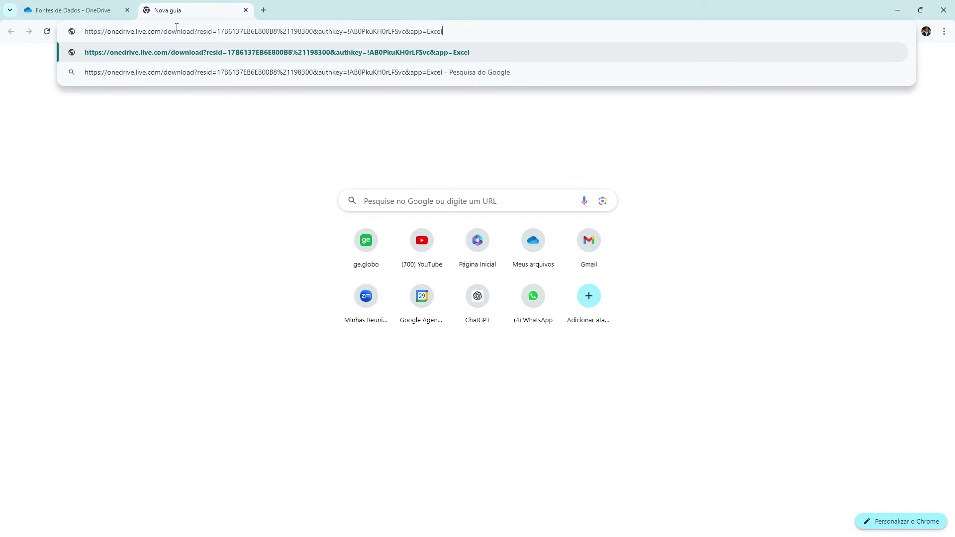
key(Return)
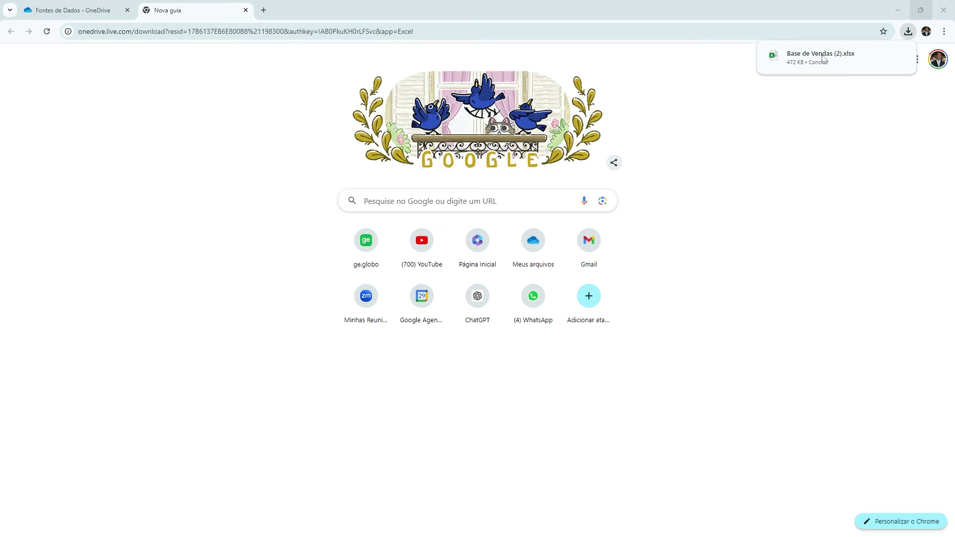
click(69, 10)
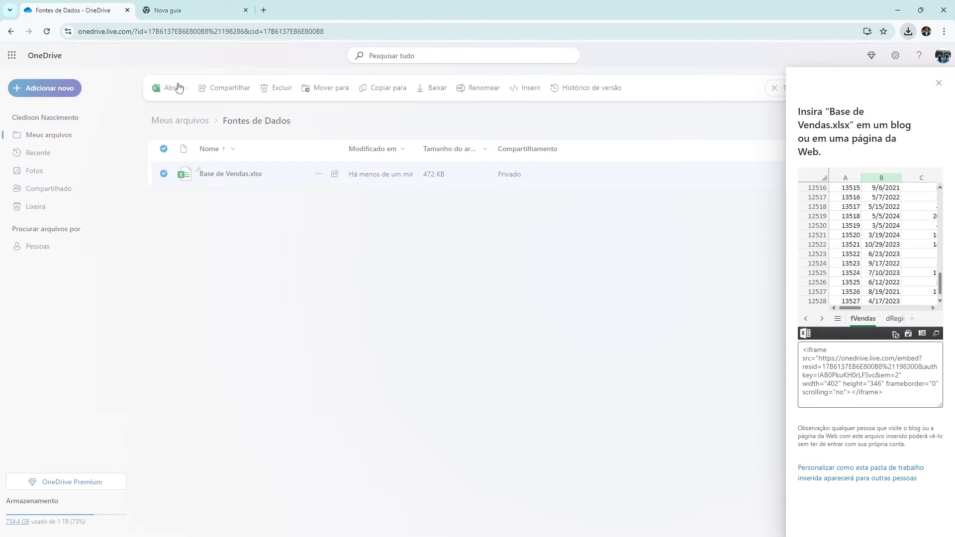
key(Escape)
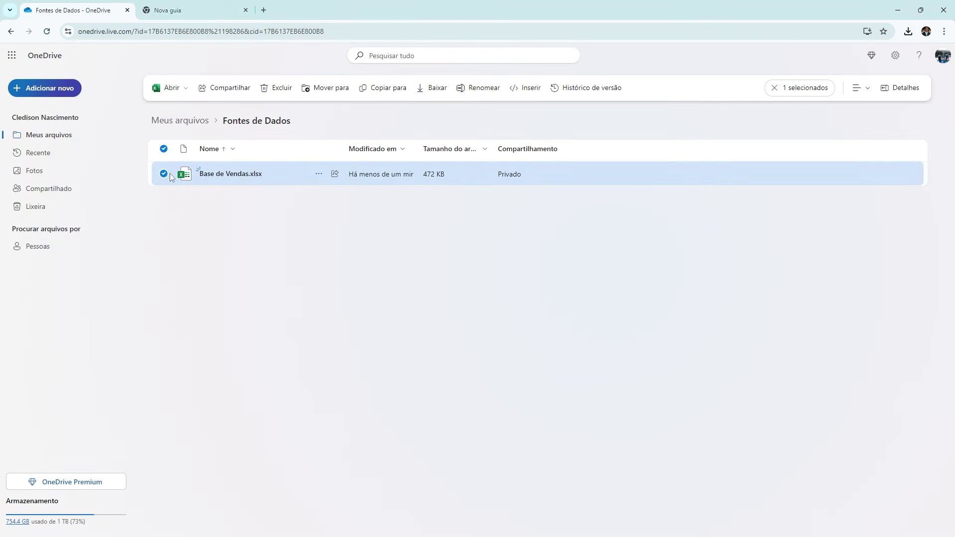
Via Transformar dados > Configurações da fonte de dados, open Alterar Fonte for the local Base de Vendas.xlsx
click(395, 257)
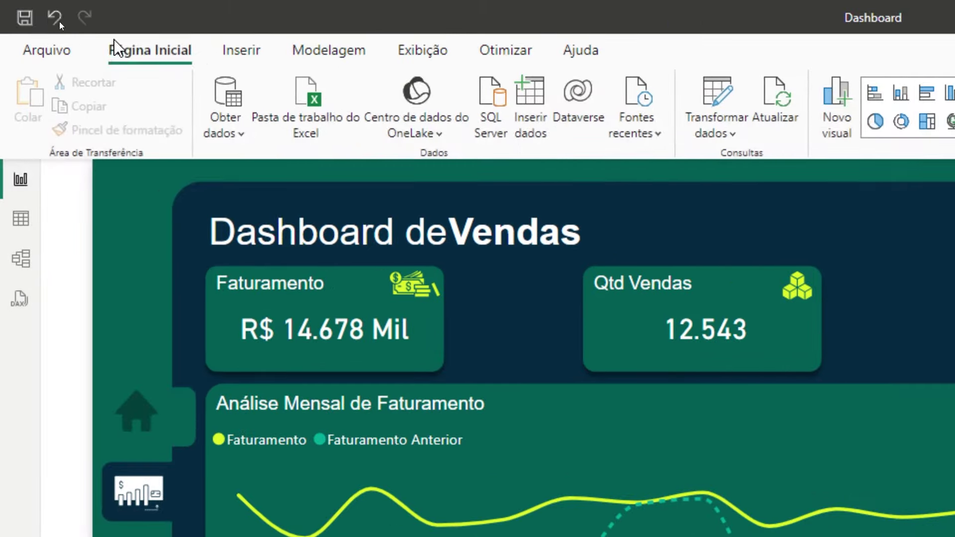
click(733, 134)
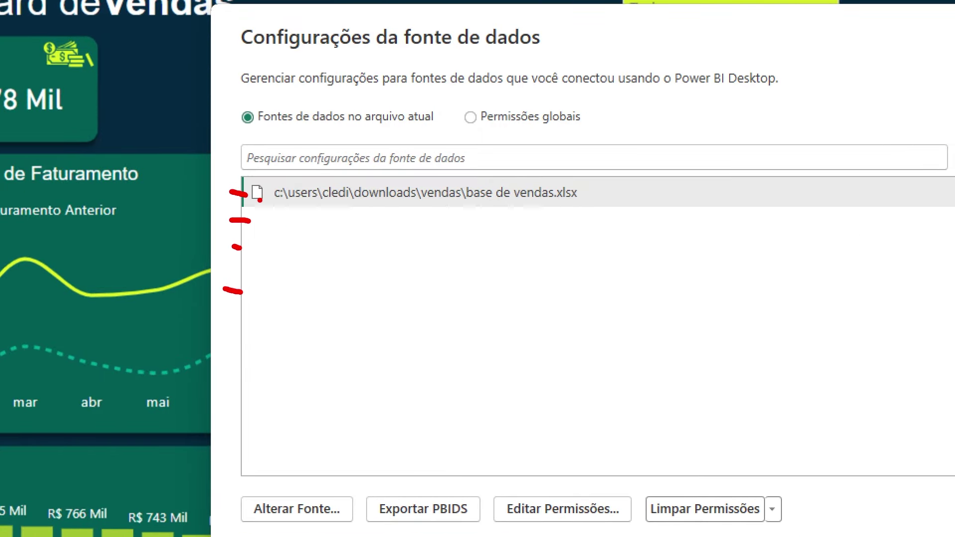
click(324, 191)
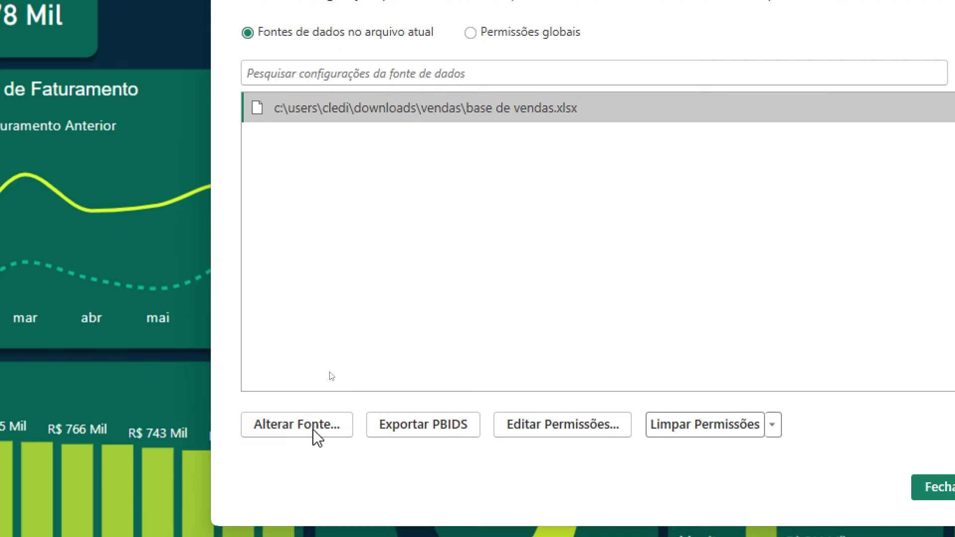
click(316, 435)
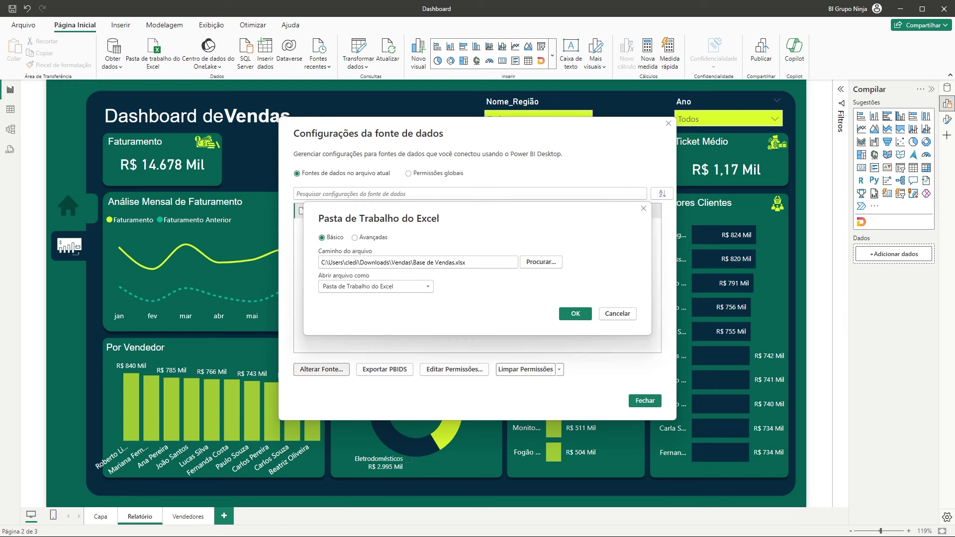
Replace the local file path with the OneDrive download URL, confirm with OK and close
drag(487, 263, 275, 260)
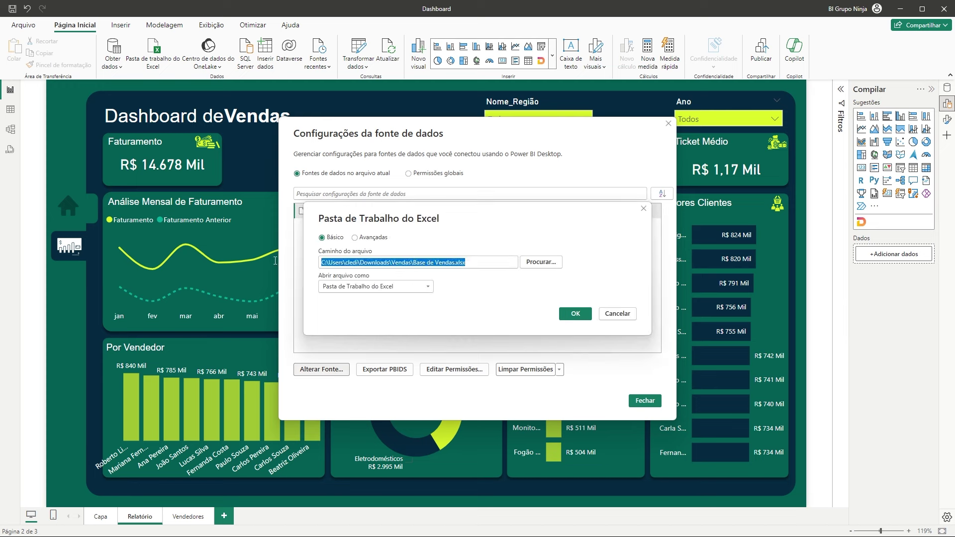
key(BackSpace)
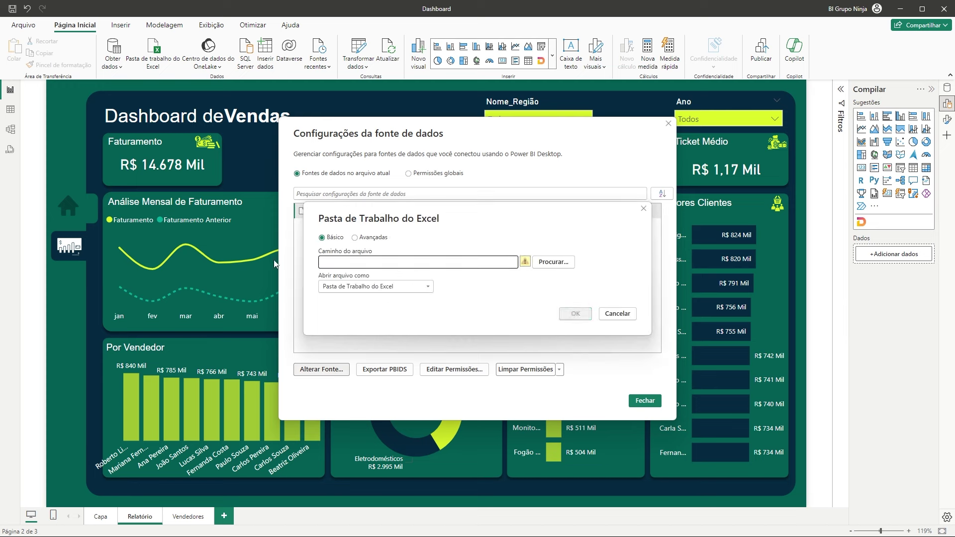
key(ctrl+v)
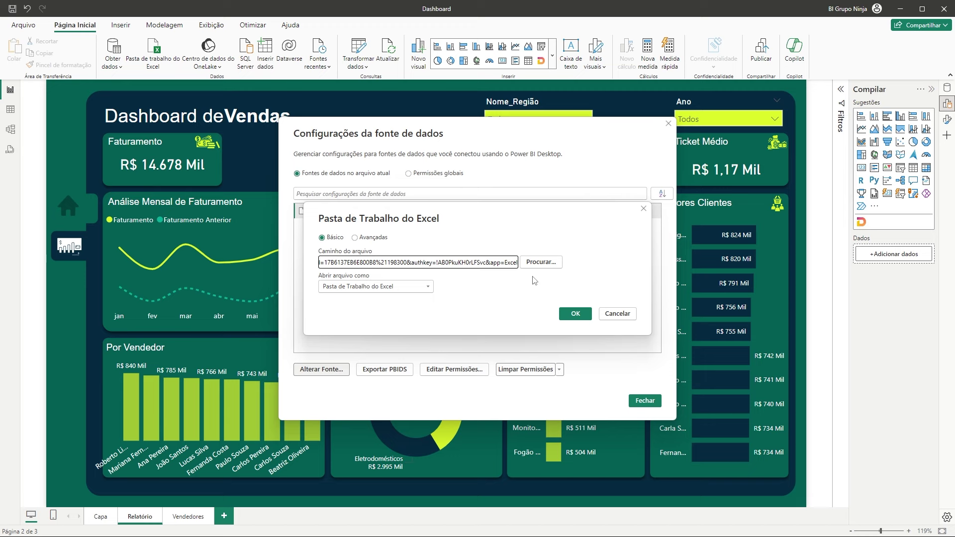
click(580, 314)
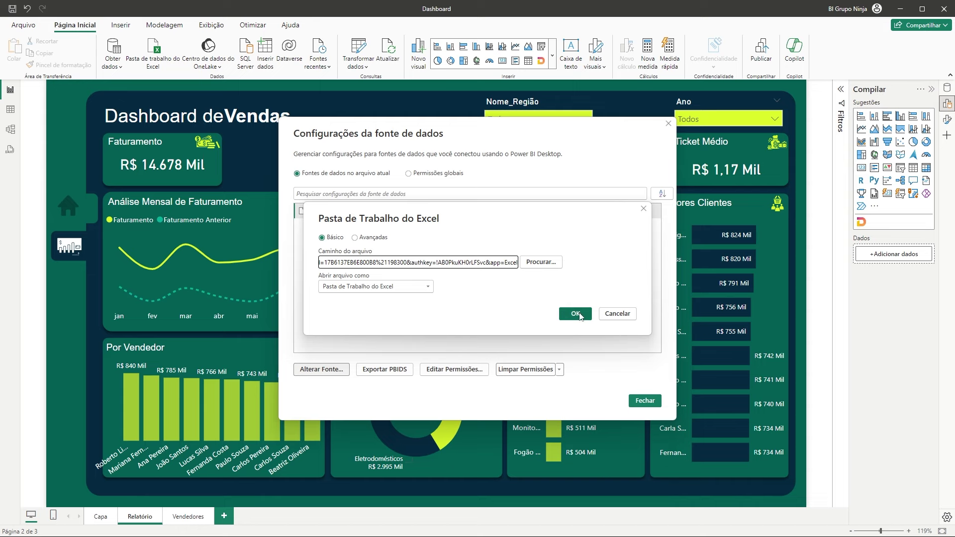
click(645, 400)
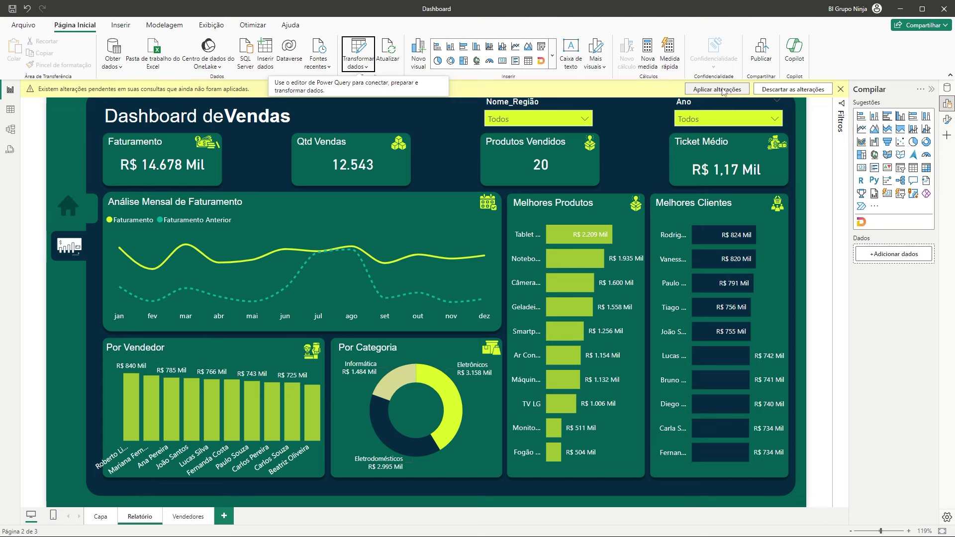
Apply the pending query changes so the Dashboard de Vendas reloads from the OneDrive Excel file
click(717, 89)
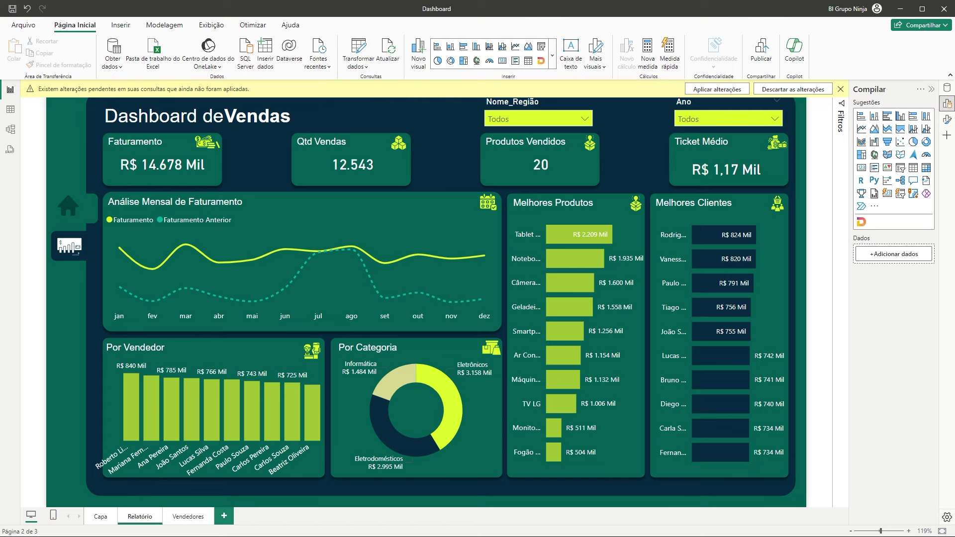